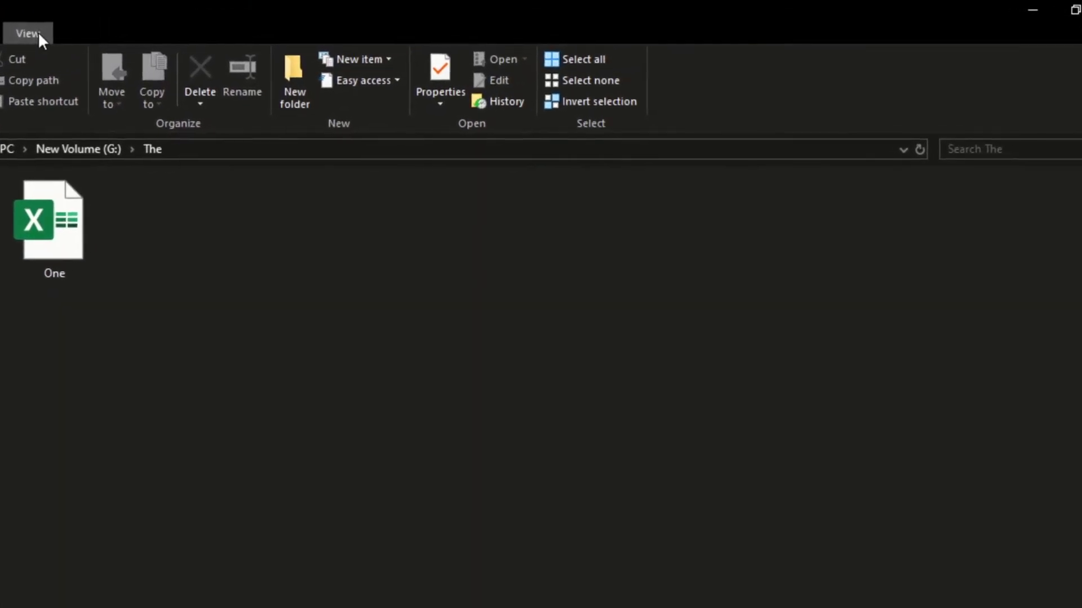
Turn off "Hide extensions for known file types" in Folder Options and apply the change.
left_click(61, 34)
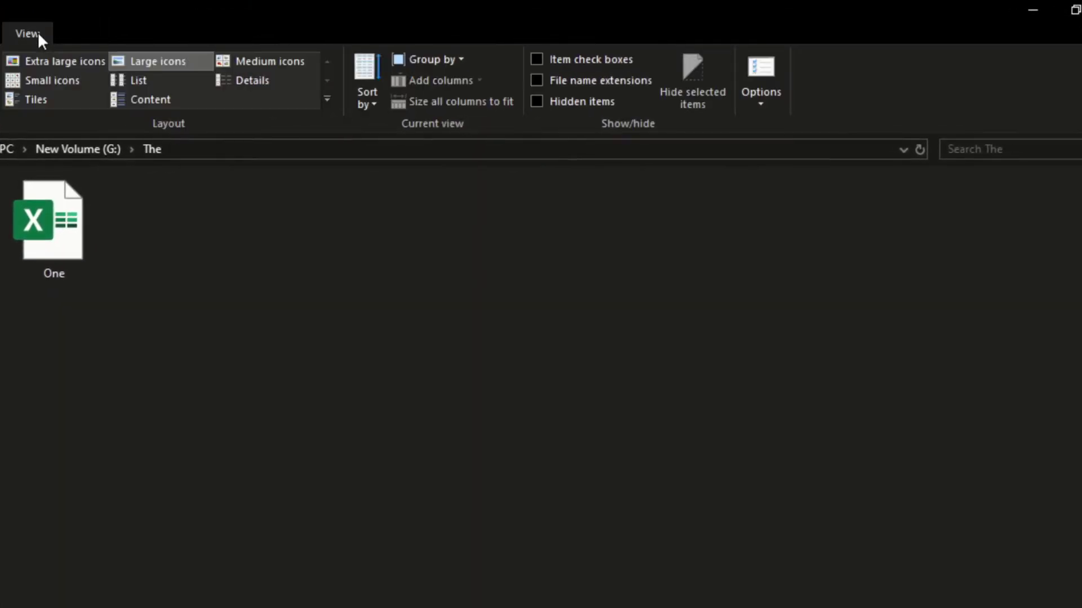
left_click(764, 102)
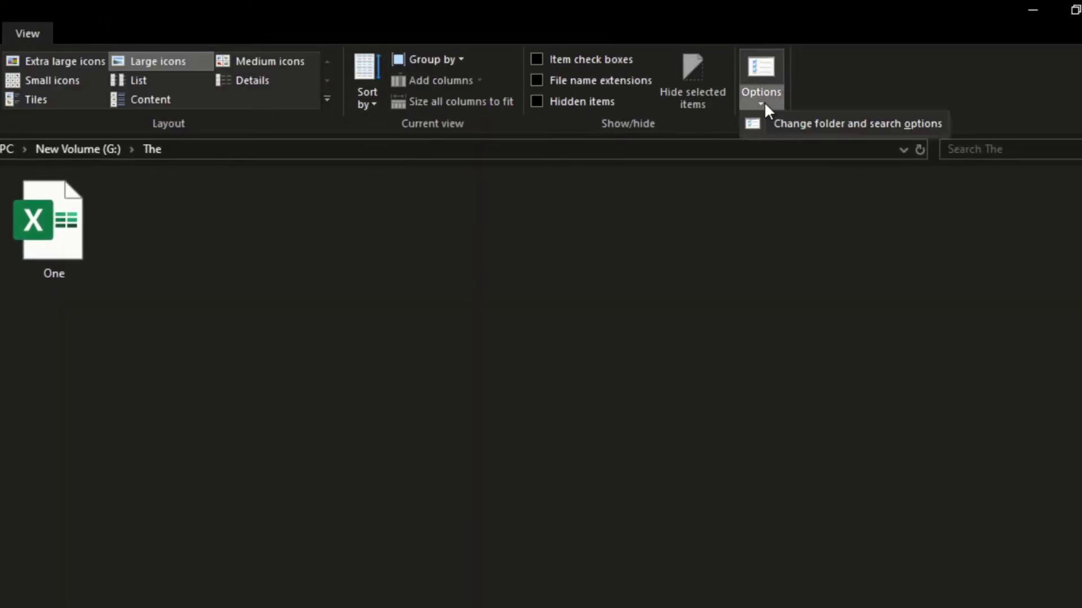
left_click(801, 123)
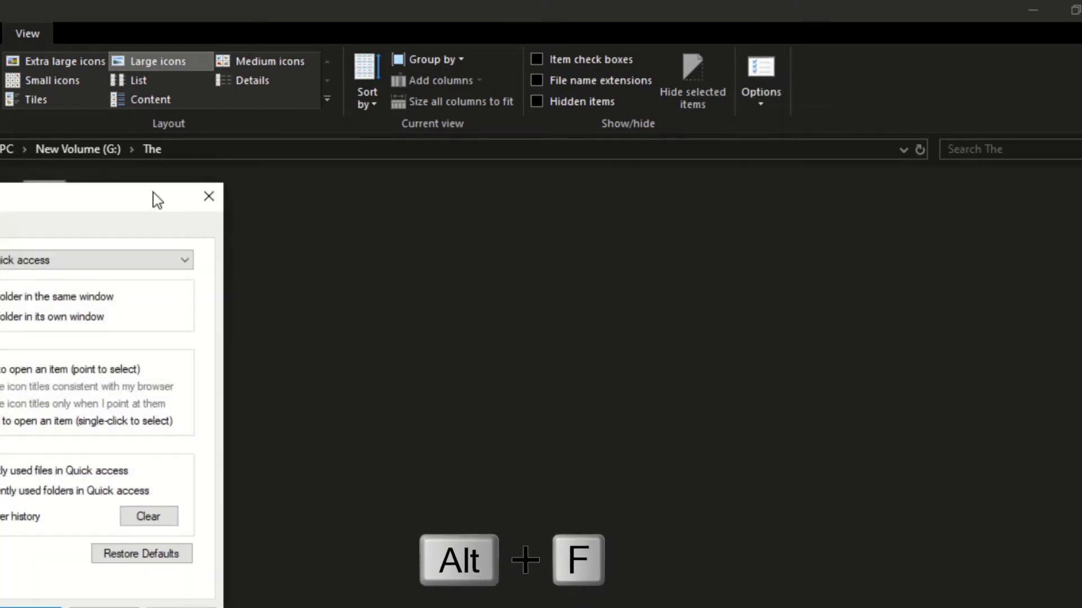
left_click_drag(152, 198, 411, 194)
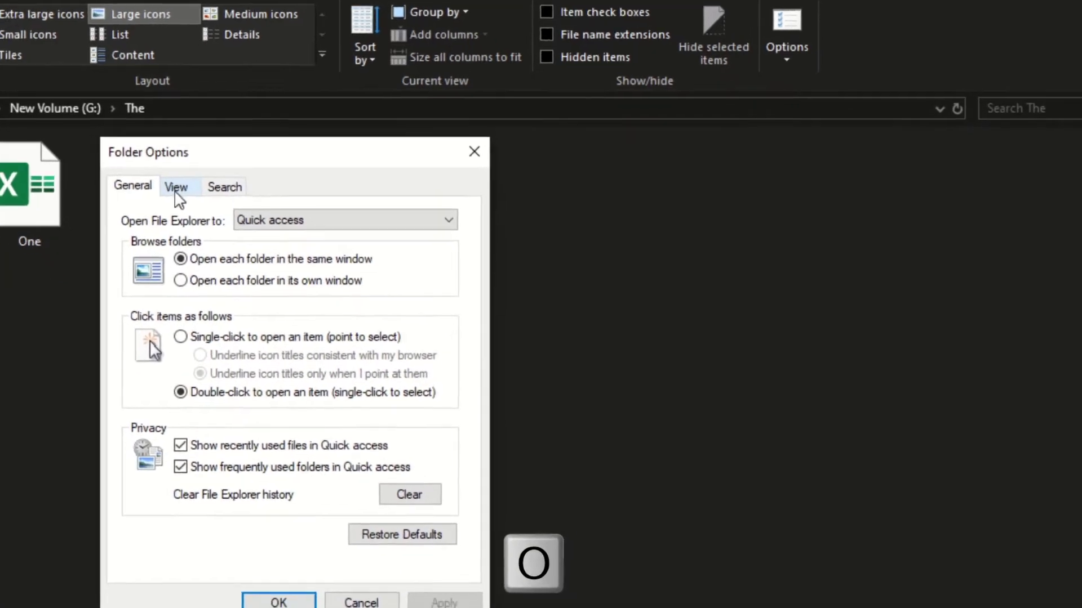
left_click(133, 91)
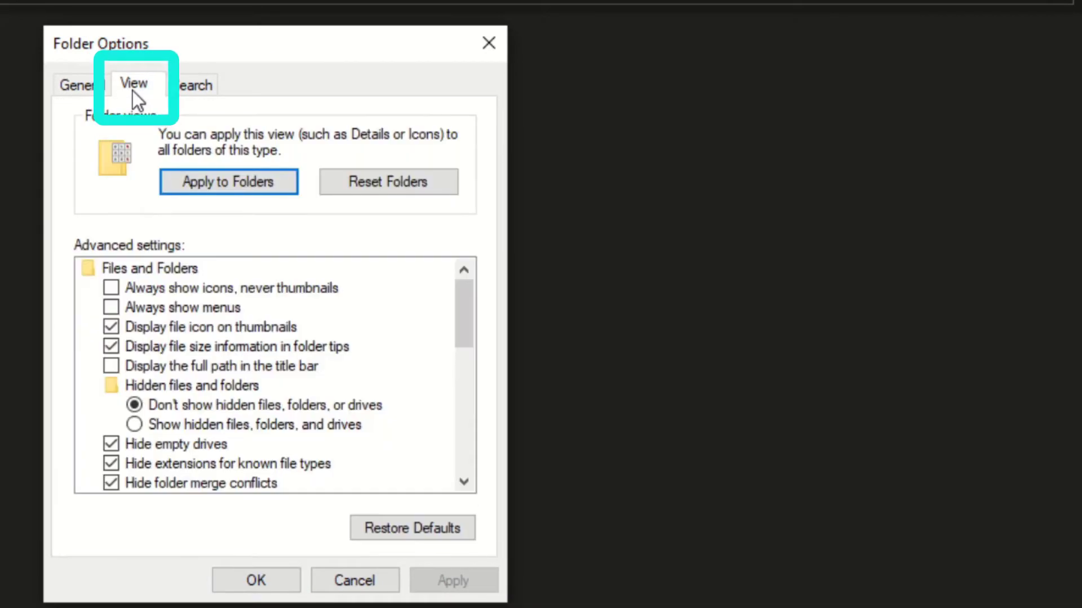
left_click_drag(459, 307, 464, 343)
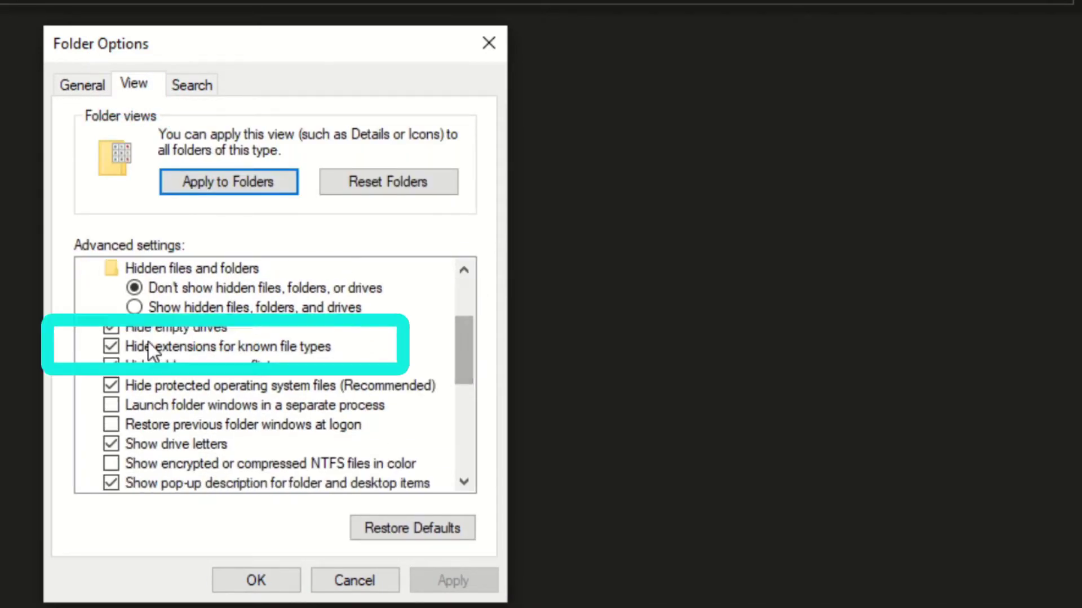
left_click(116, 349)
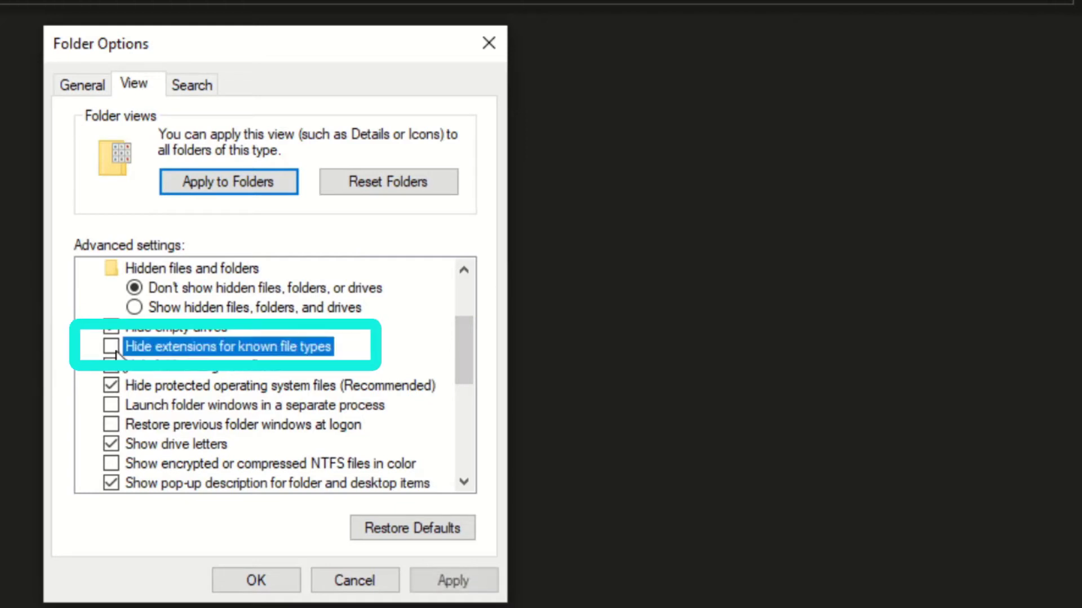
left_click(439, 579)
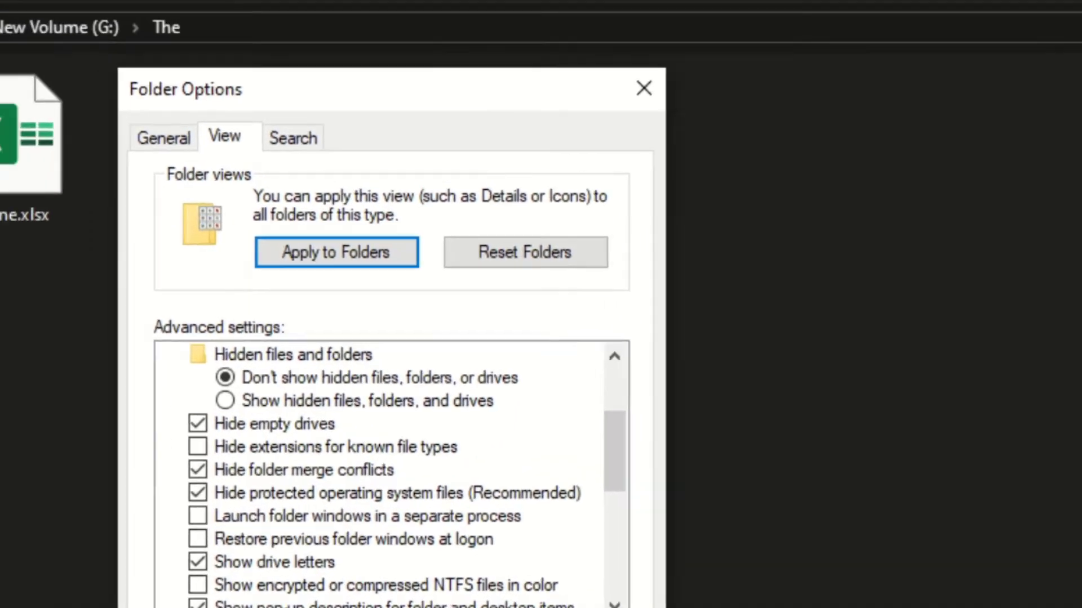
left_click(290, 585)
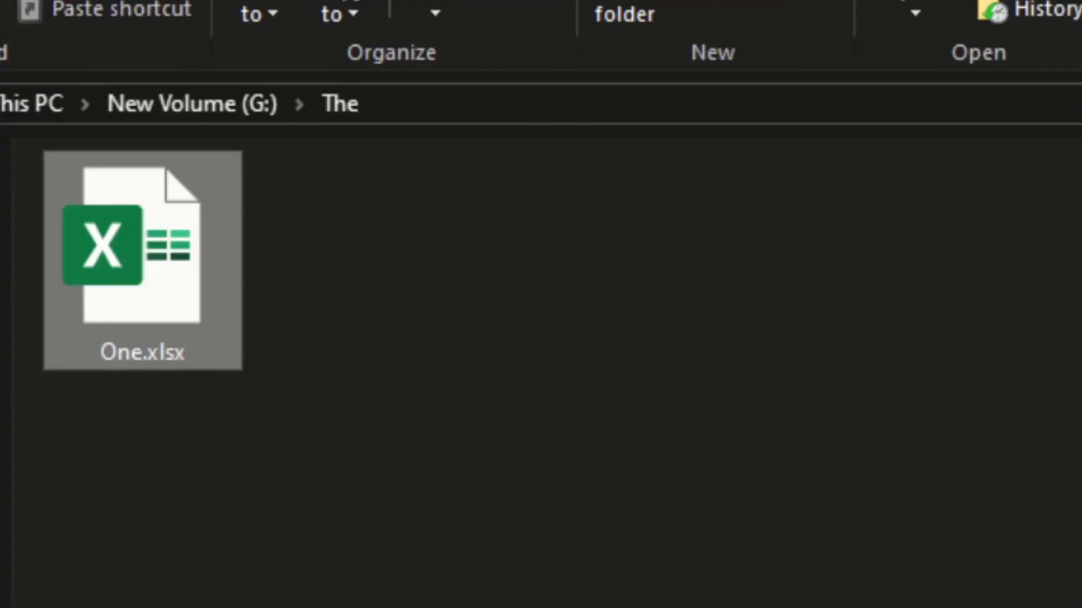
Rename One.xlsx to One.zip and accept the file extension change.
key("F2")
key("Right")
key("Right")
key("Right")
key("Right")
key("Right")
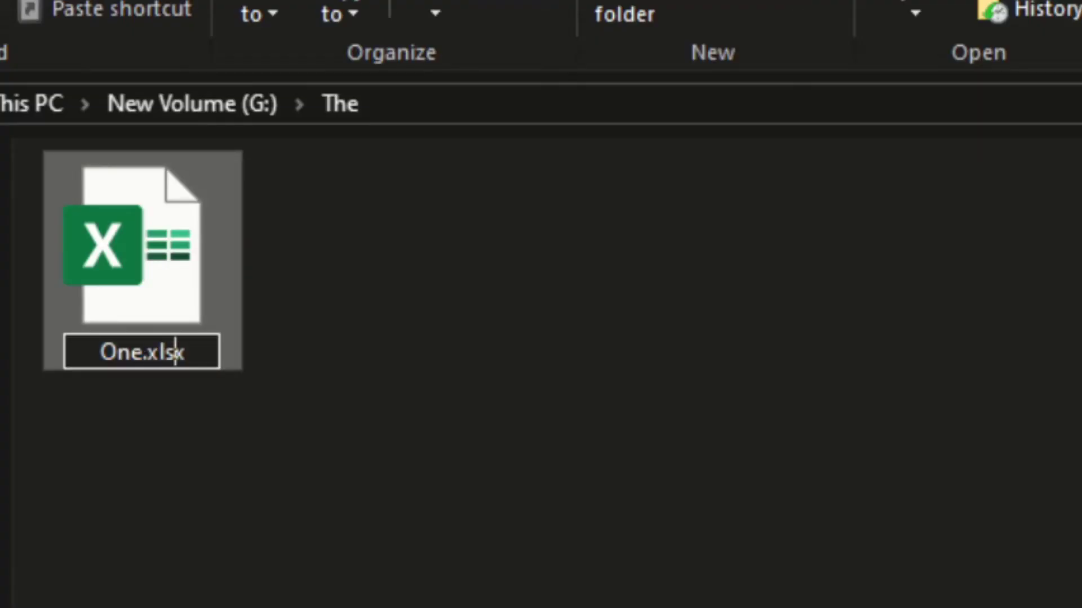
key("Right")
key("BackSpace")
key("BackSpace")
key("BackSpace")
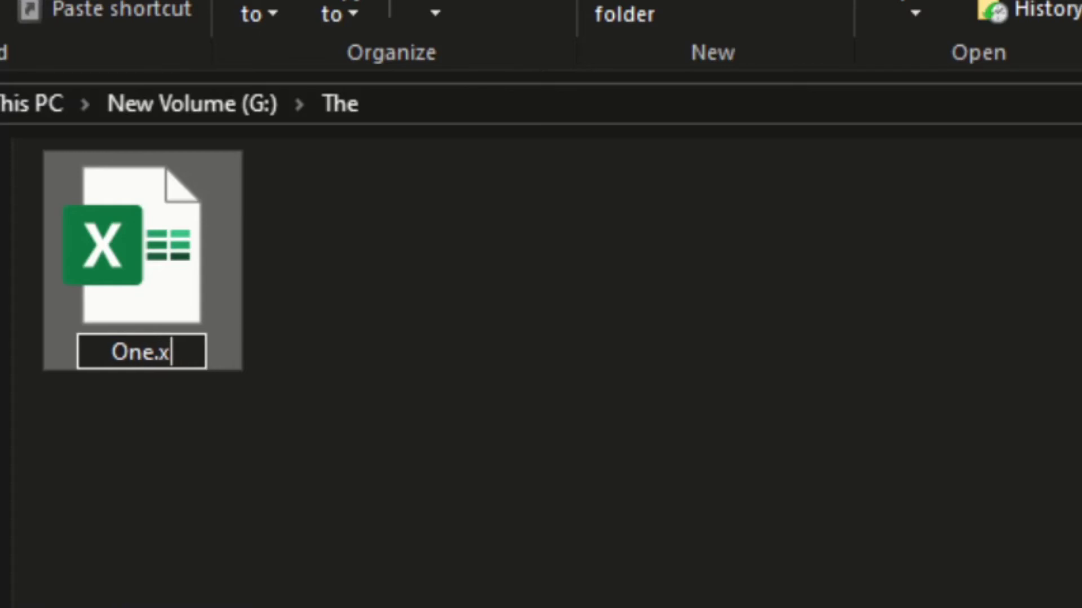
key("BackSpace")
type("zip")
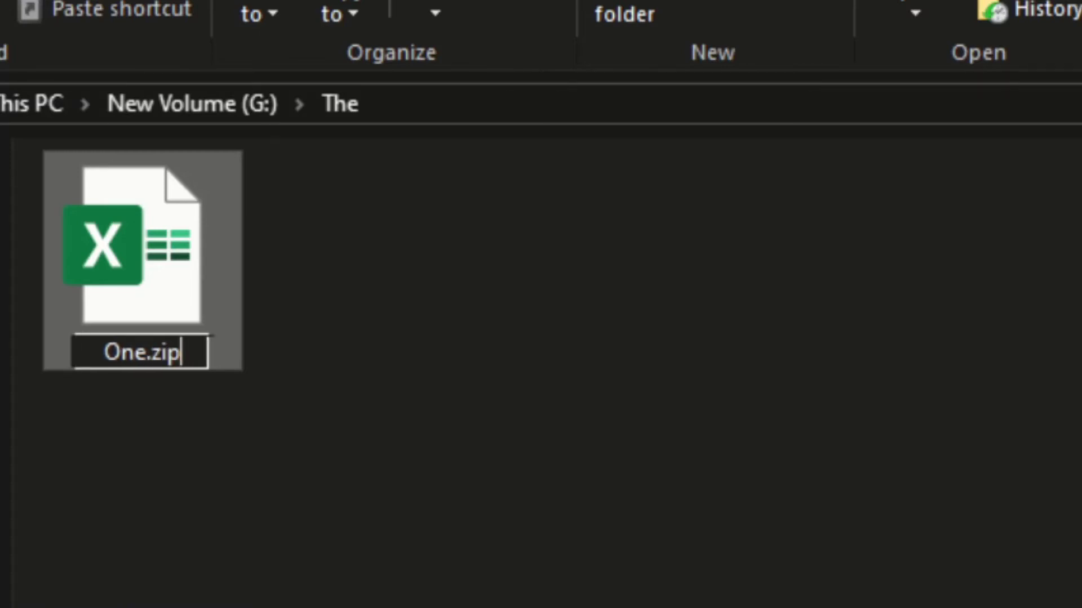
key("Return")
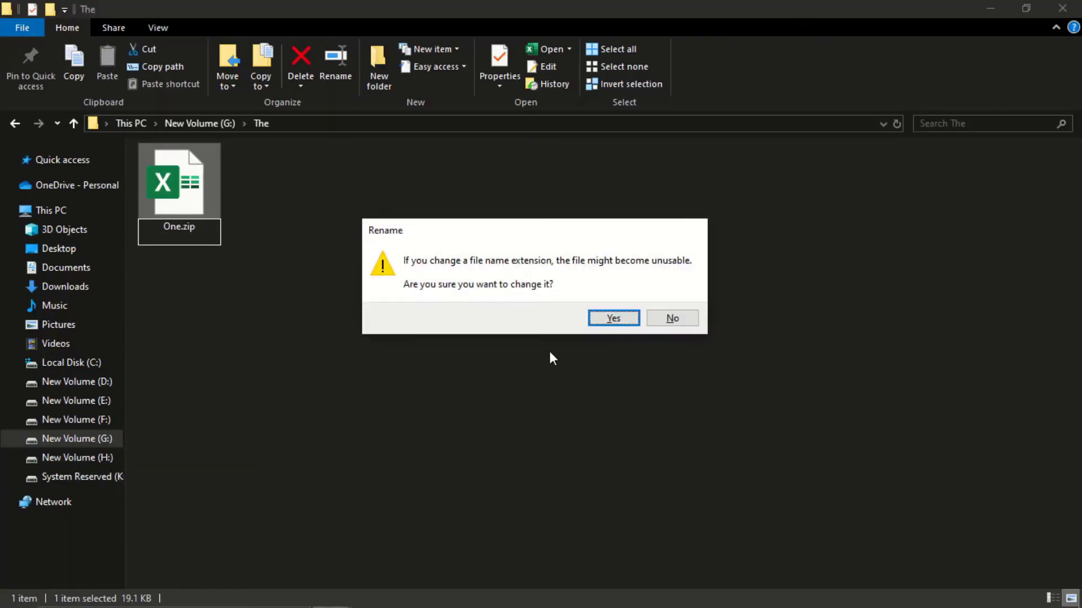
left_click(605, 316)
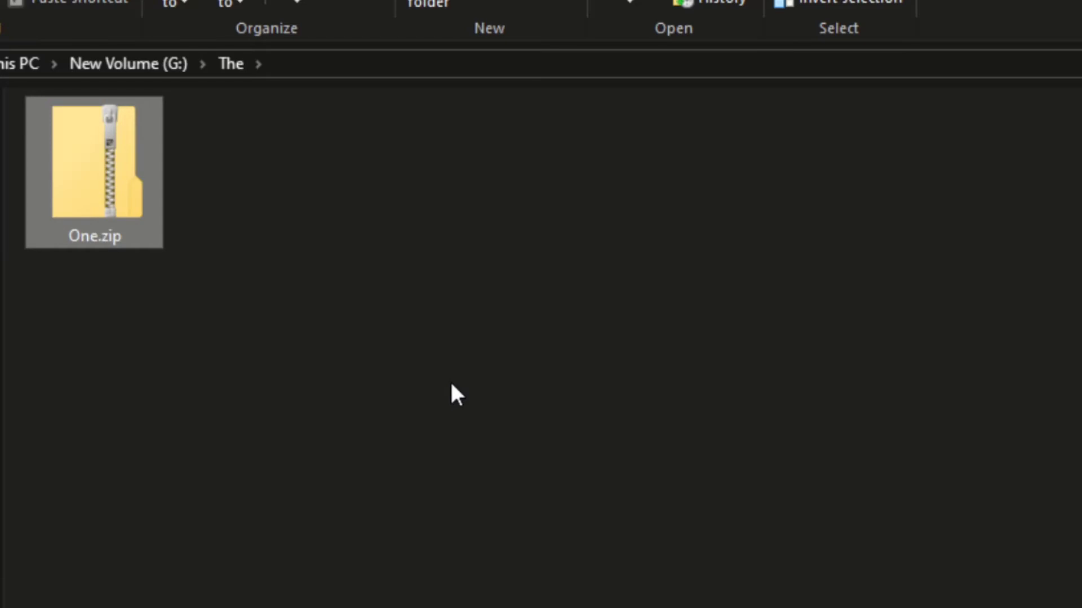
Copy sheet1.xml from the xl\worksheets folder inside One.zip and paste it into the folder named The.
double_click(102, 220)
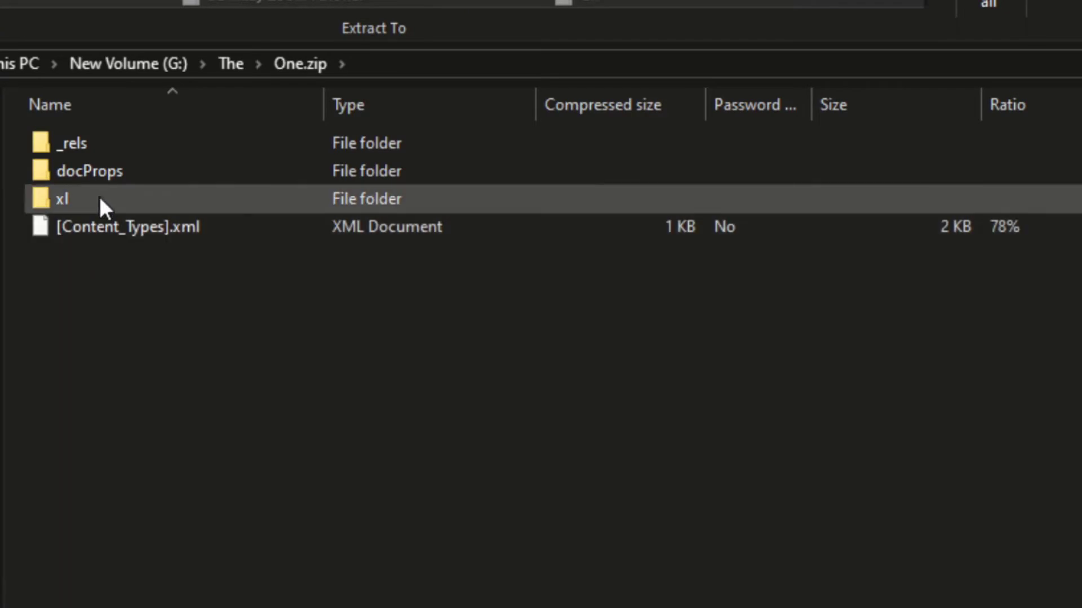
left_click(99, 197)
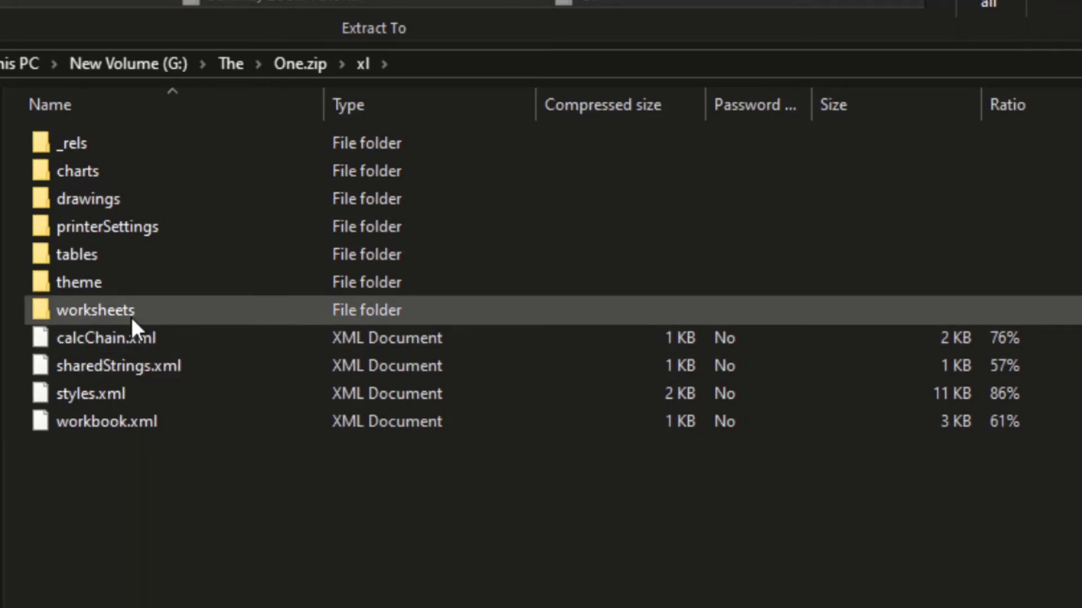
left_click(132, 319)
double_click(132, 316)
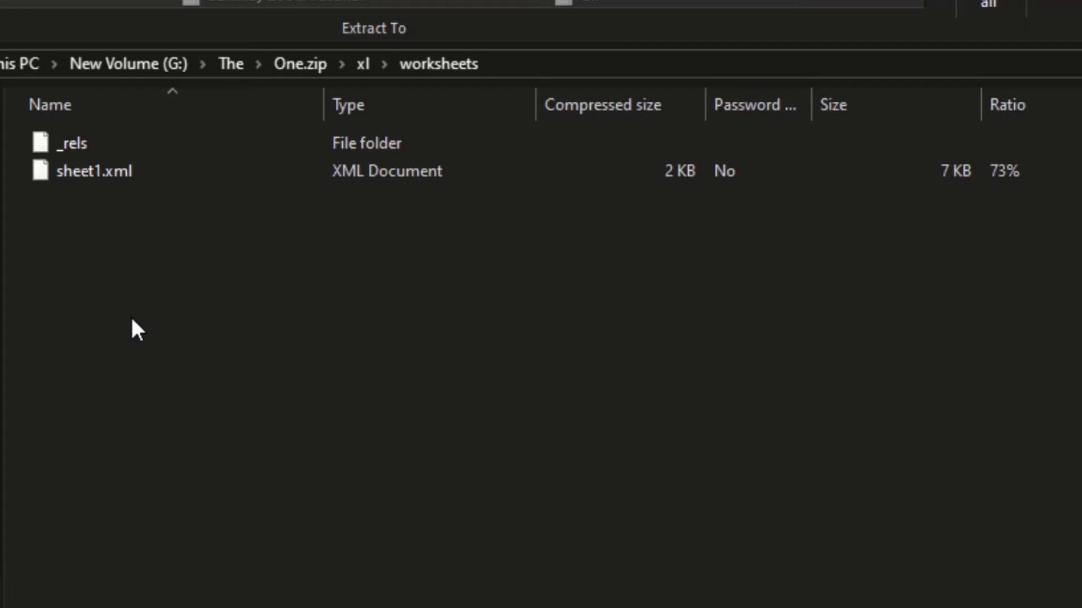
right_click(106, 181)
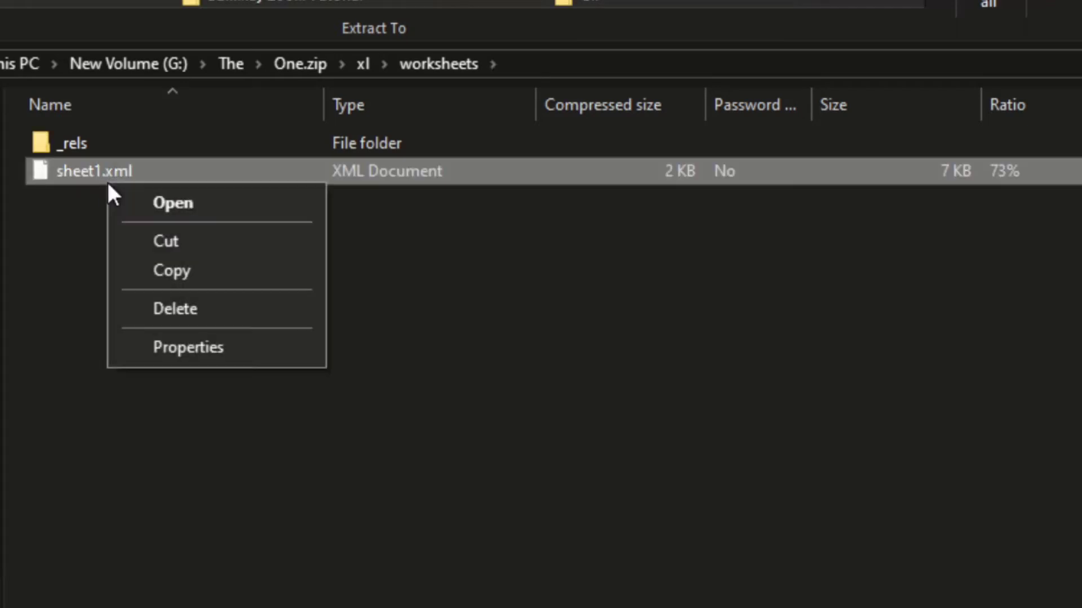
left_click(174, 273)
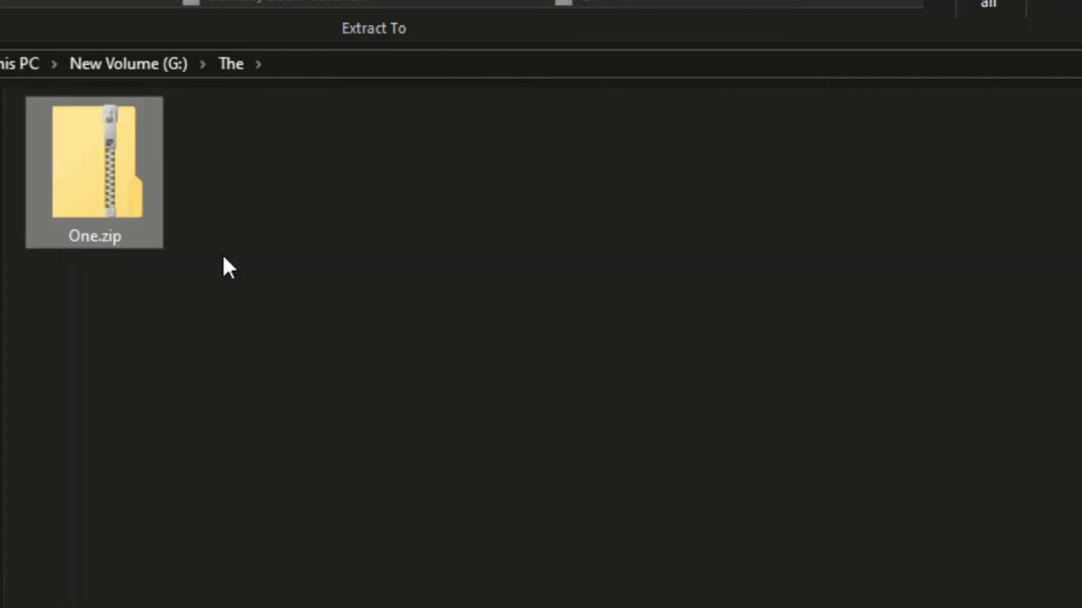
right_click(224, 259)
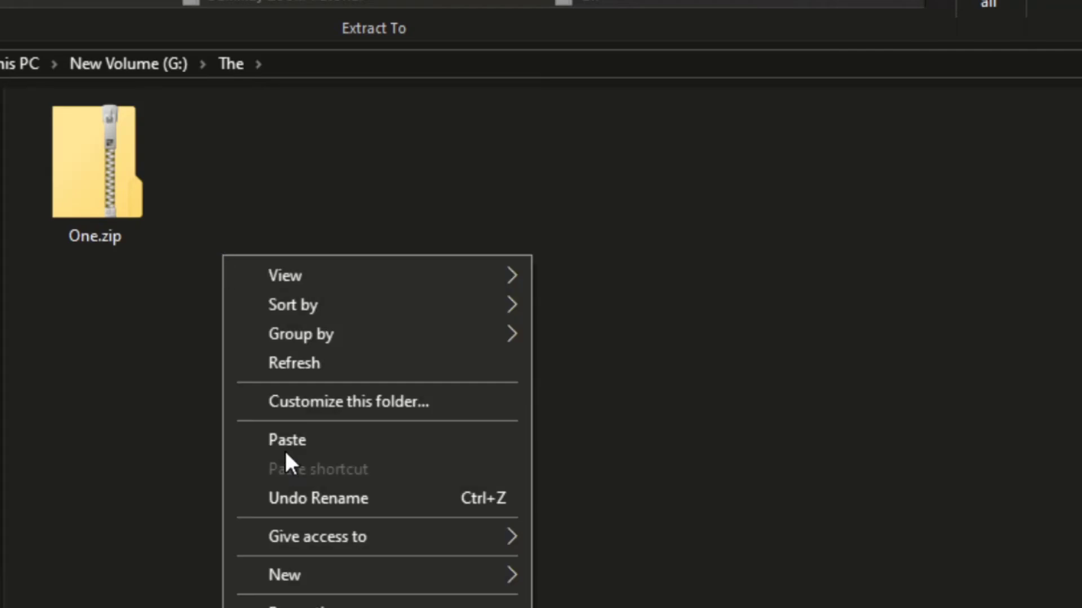
left_click(284, 449)
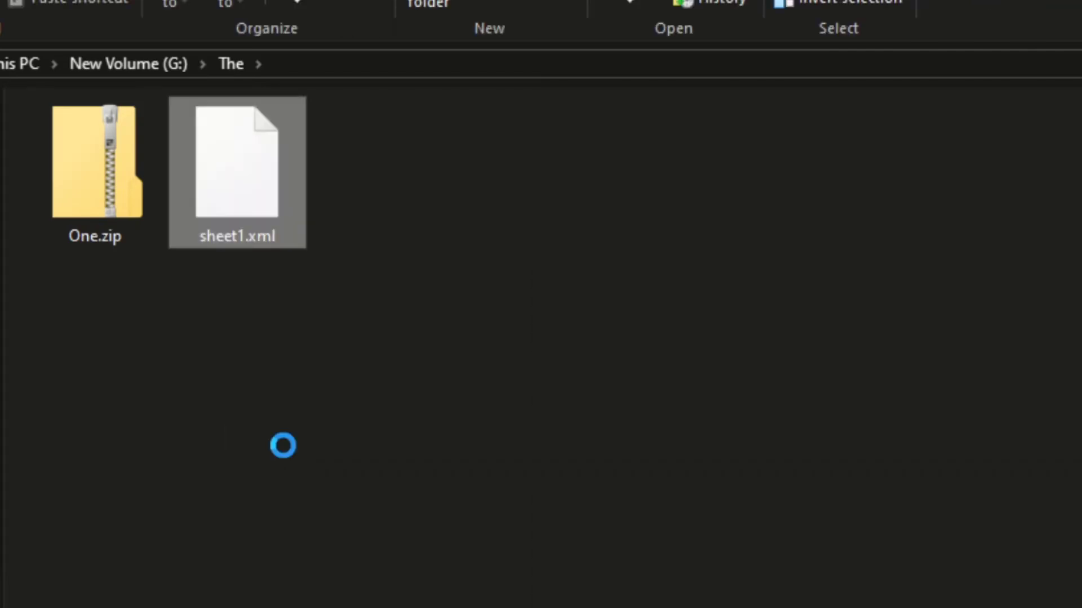
Open the copied sheet1.xml in Notepad and search the text for "Protect".
right_click(255, 230)
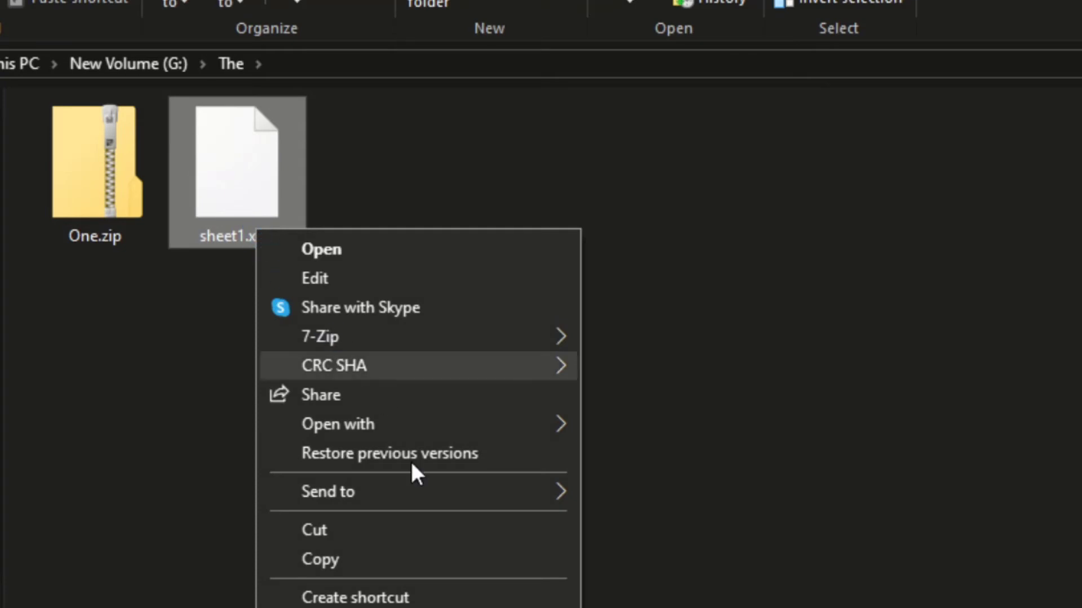
mouse_move(543, 427)
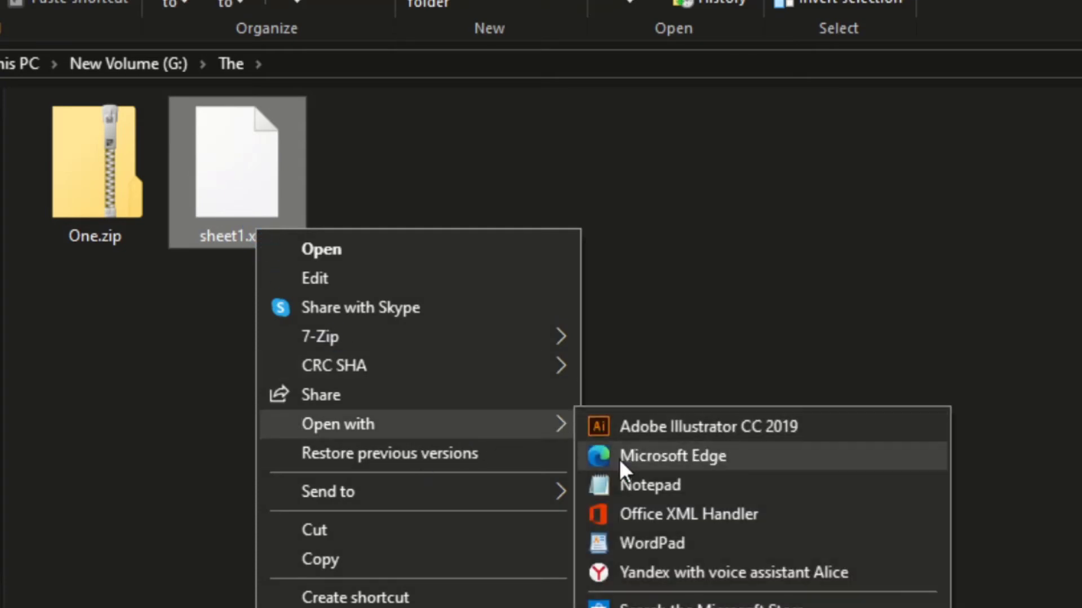
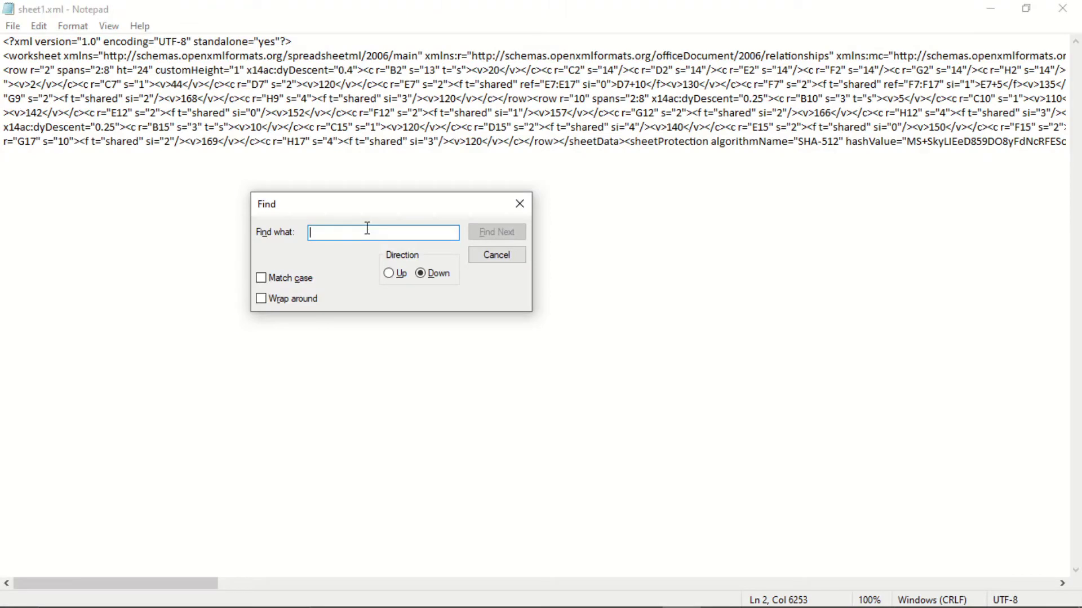
type("Pro")
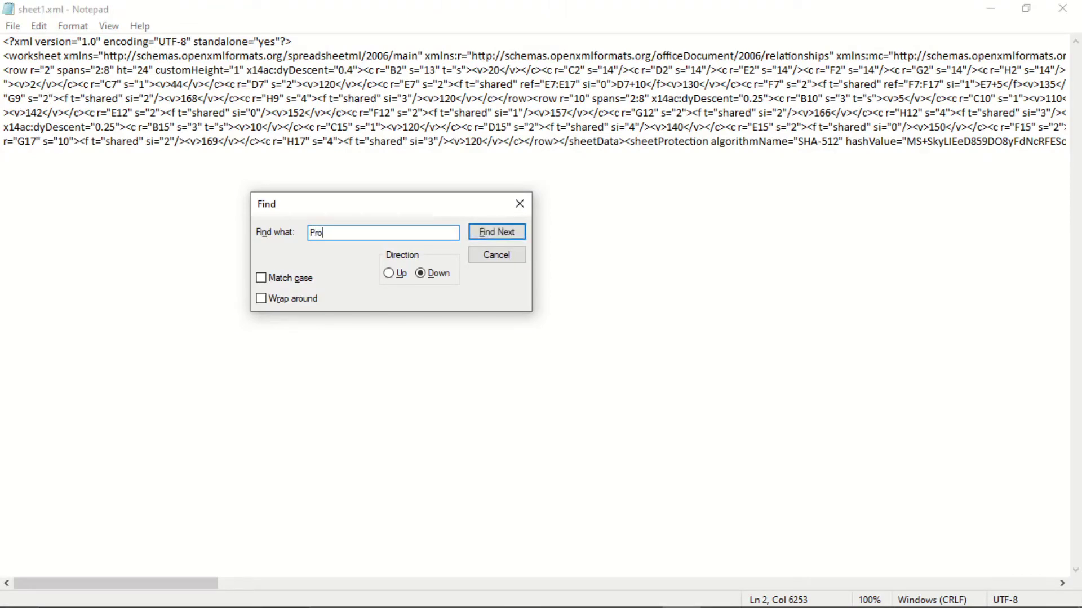
type("tect")
key("Return")
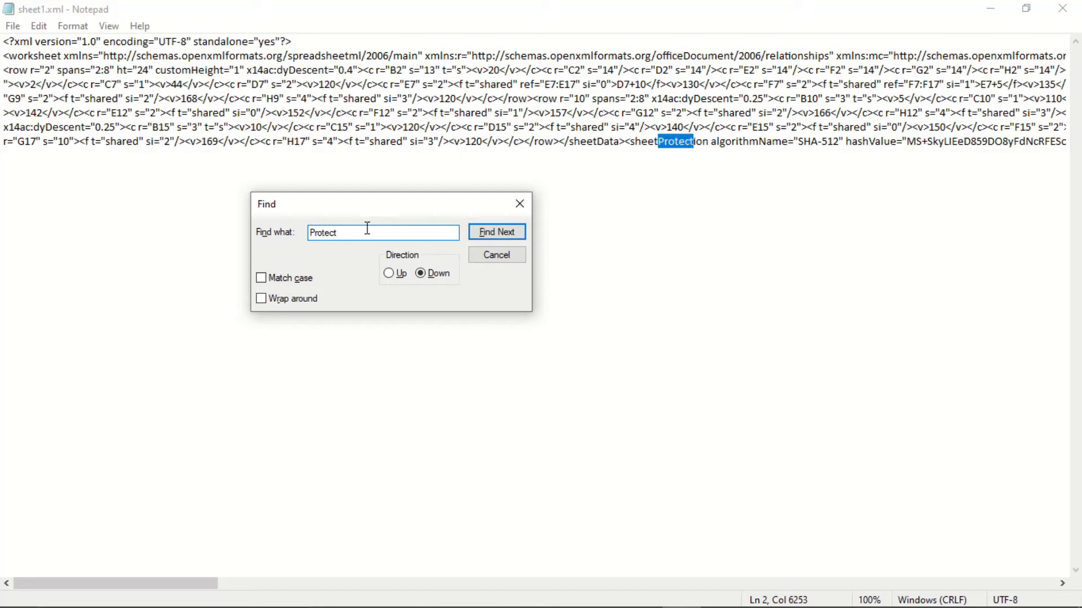
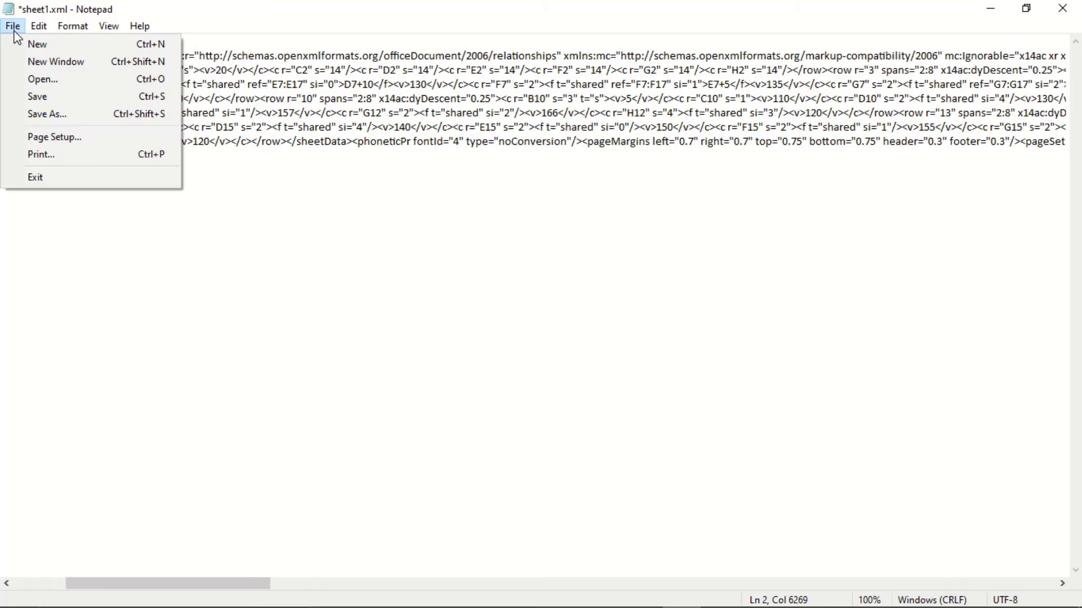
Save the edited sheet1.xml and close the file.
left_click(46, 96)
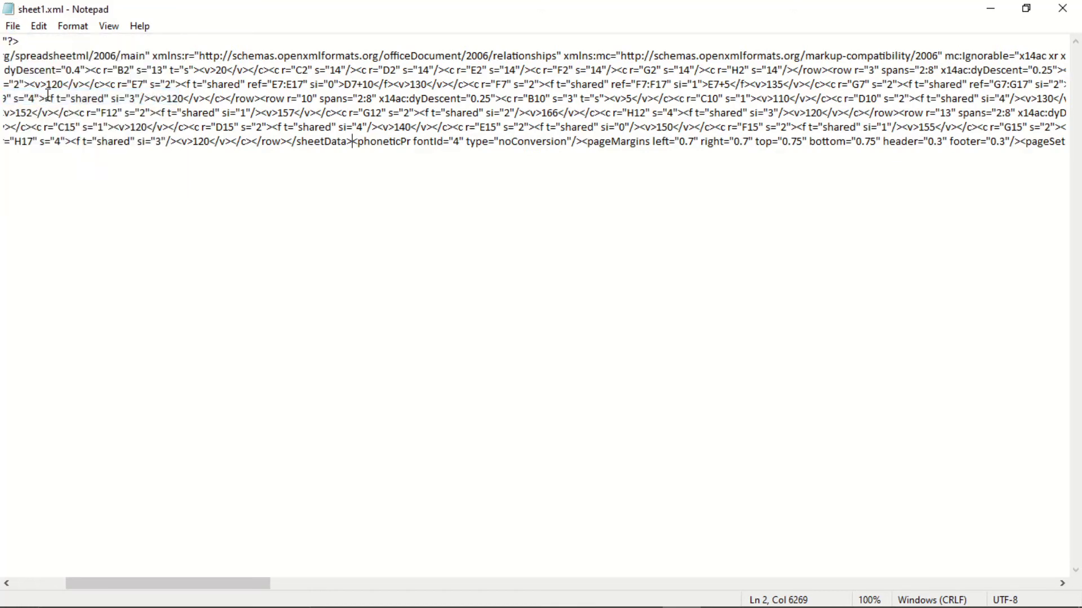
left_click(1062, 9)
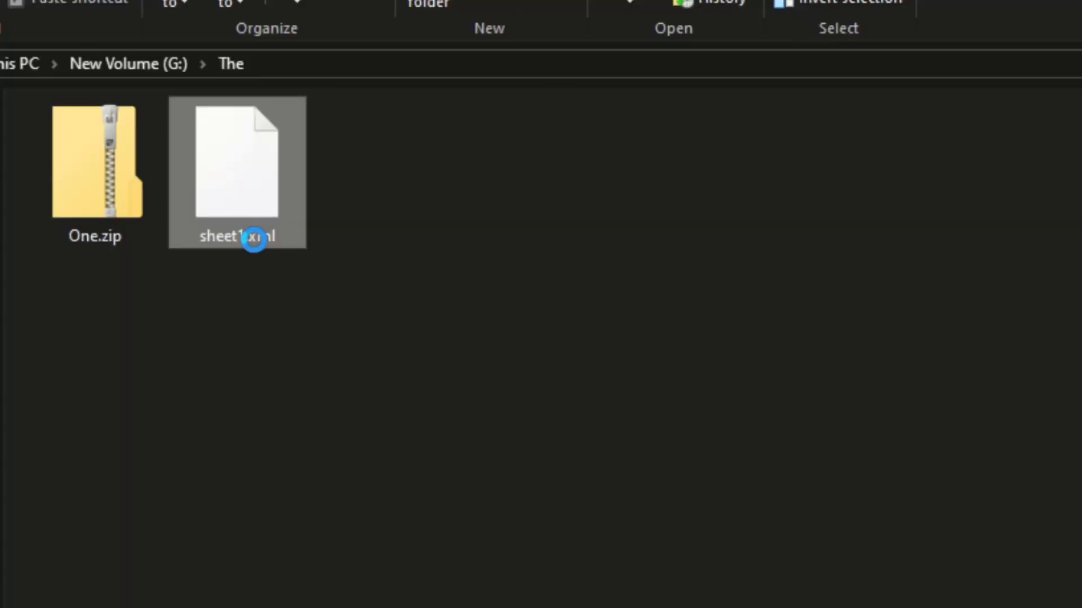
Cut the edited sheet1.xml and paste it into xl\worksheets inside One.zip, replacing the existing copy.
right_click(255, 241)
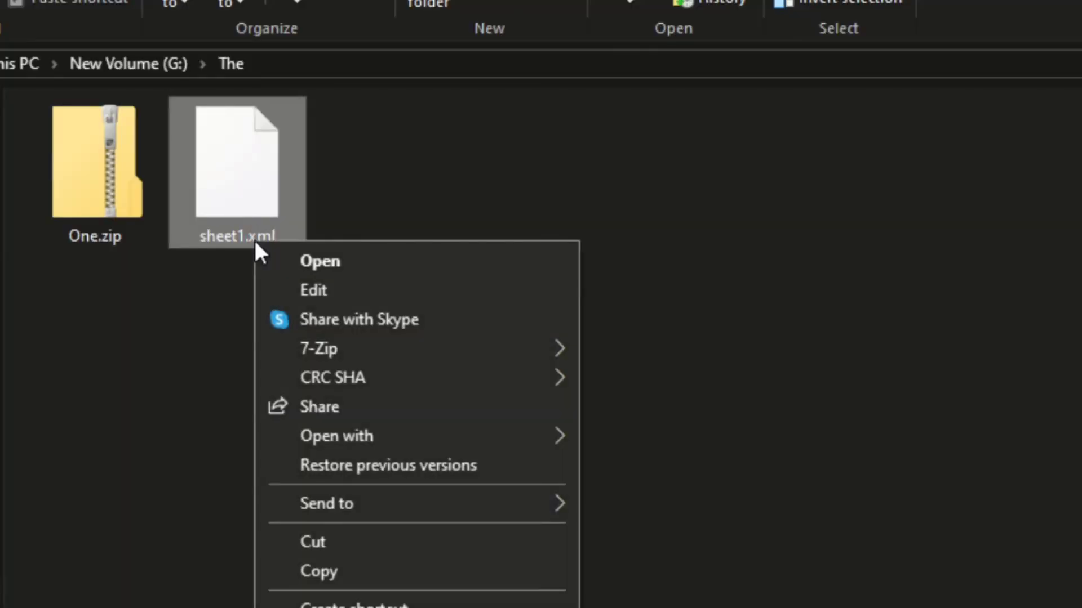
left_click(313, 542)
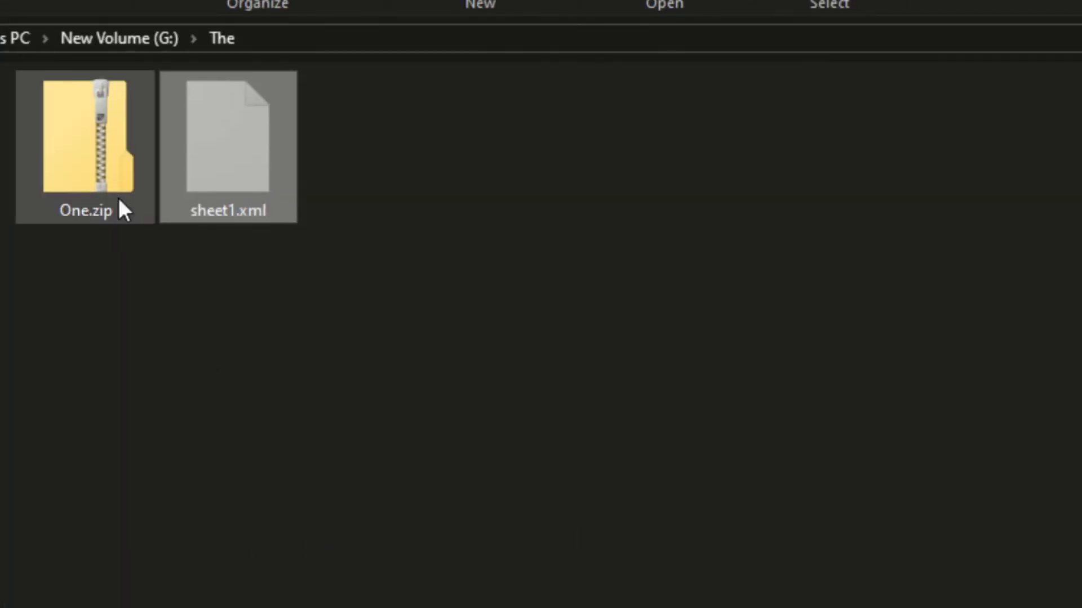
left_click(96, 134)
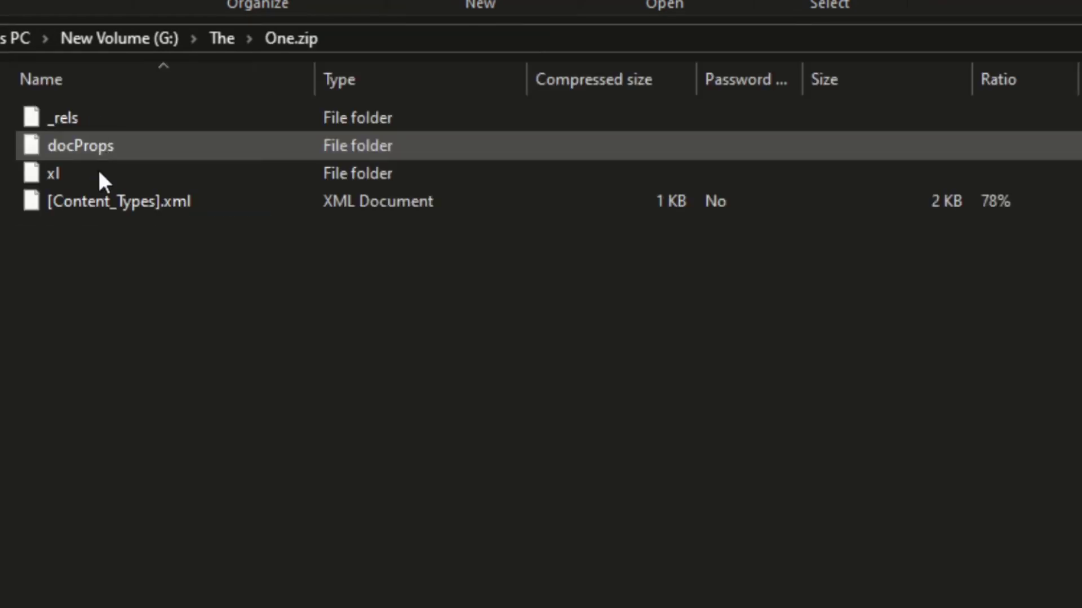
double_click(56, 173)
left_click(110, 225)
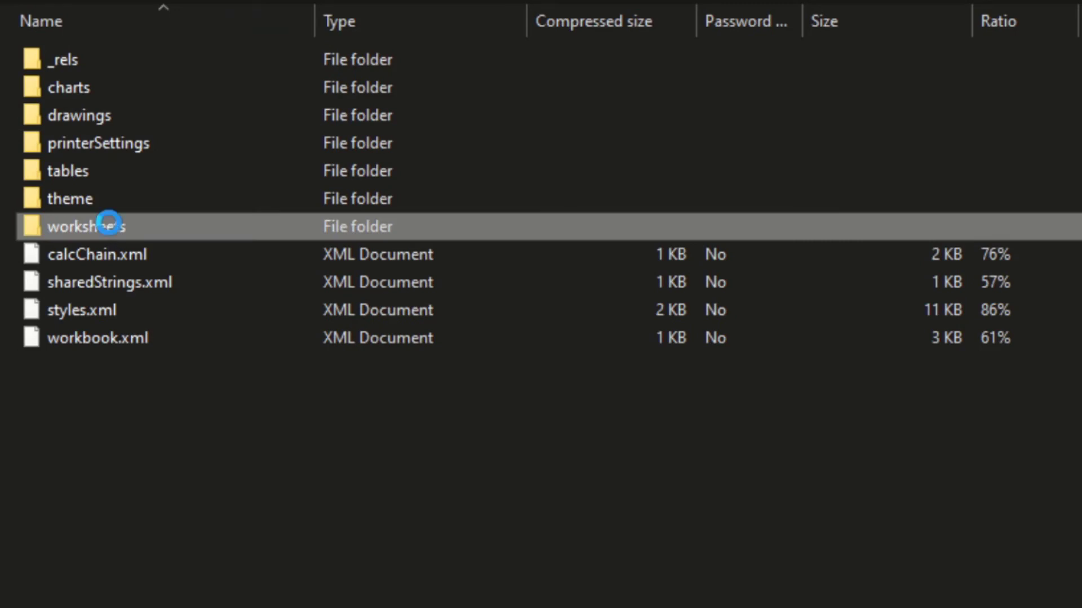
double_click(111, 226)
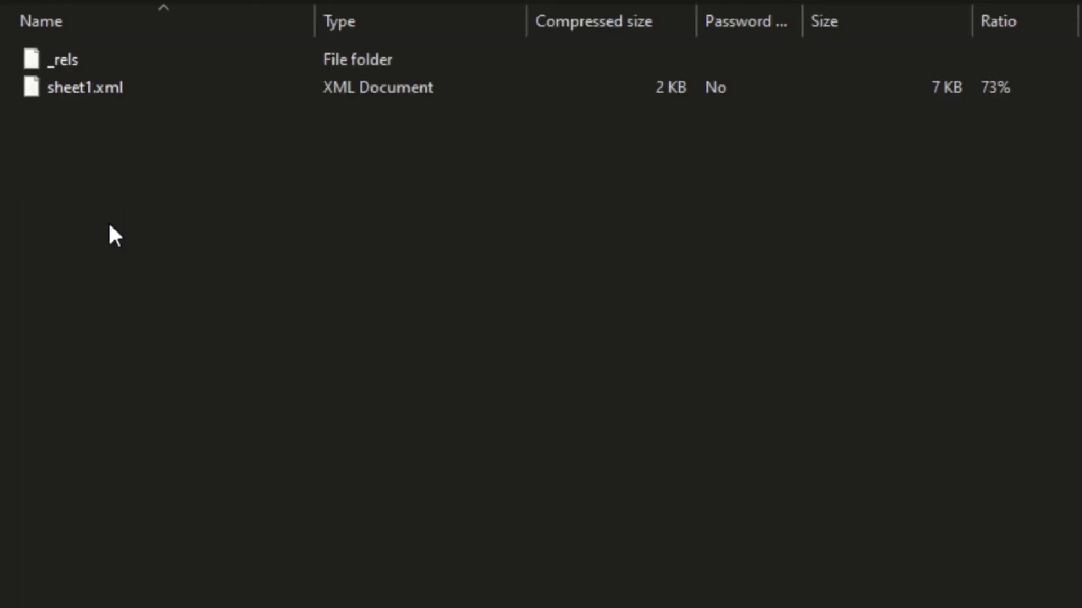
right_click(110, 223)
left_click(181, 374)
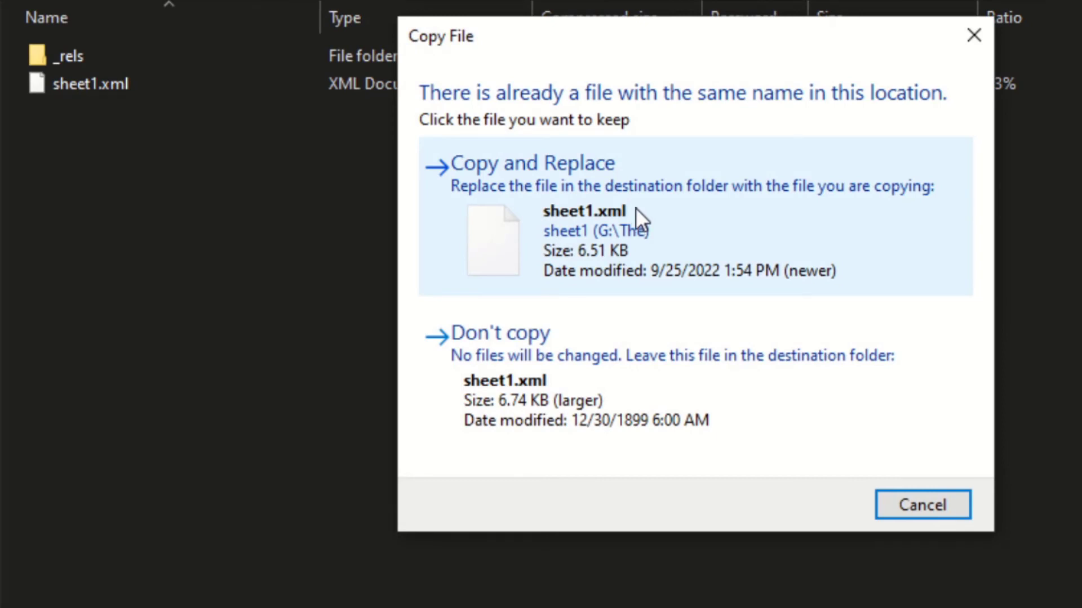
left_click(636, 210)
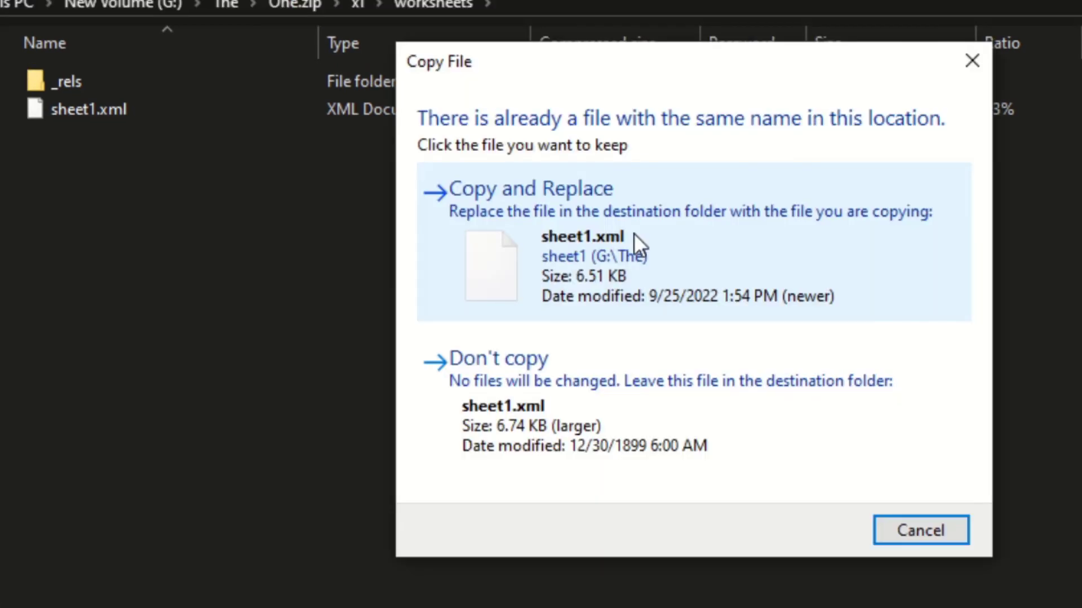
left_click(633, 232)
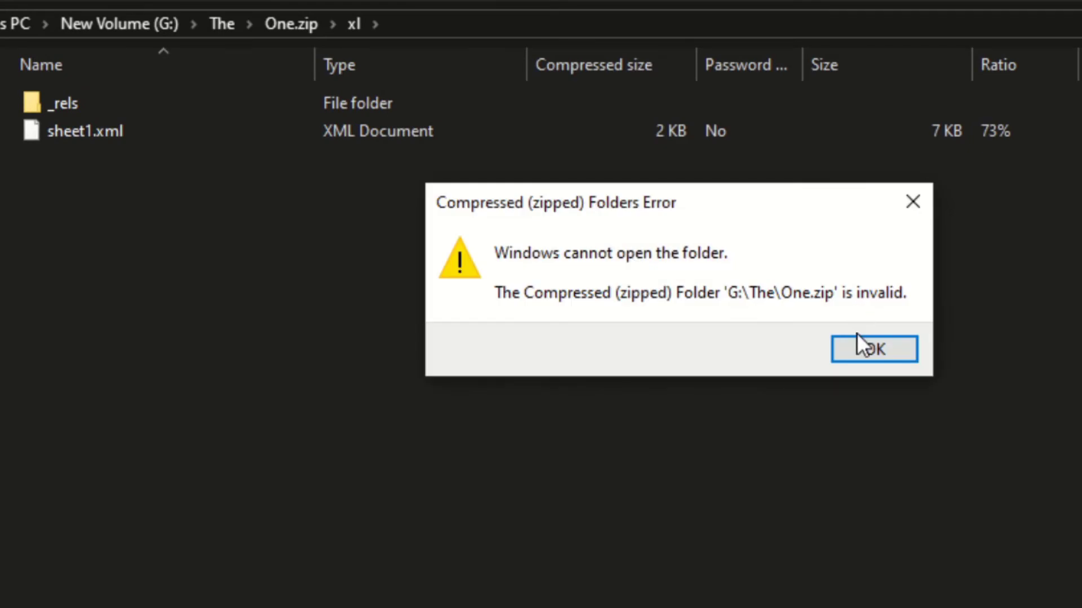
left_click(857, 341)
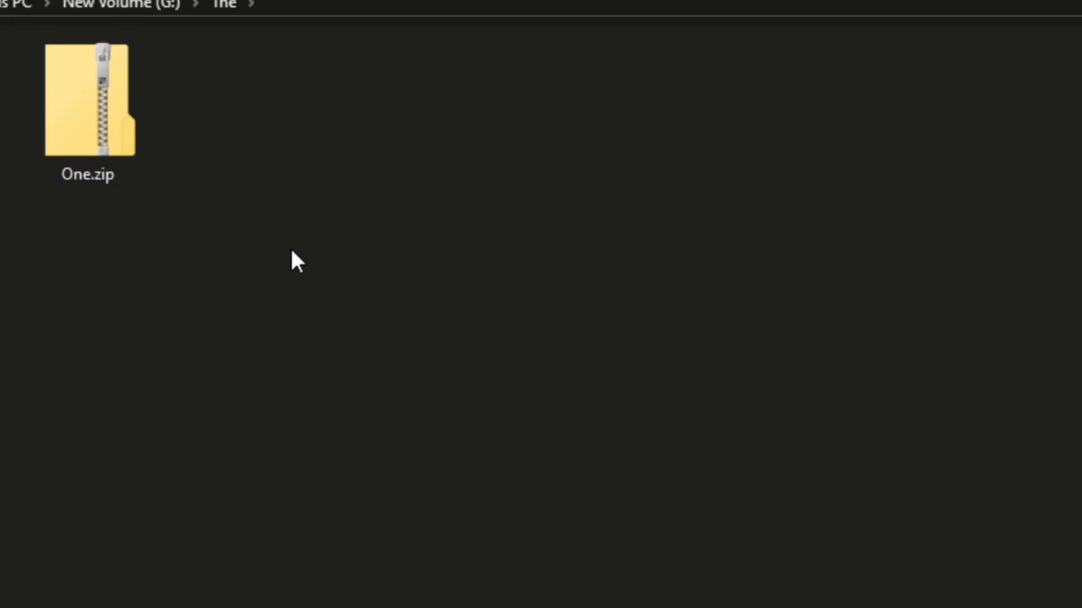
Rename One.zip to One.xlsx, accepting the file extension change, and open the workbook in Excel.
left_click(116, 169)
key("F2")
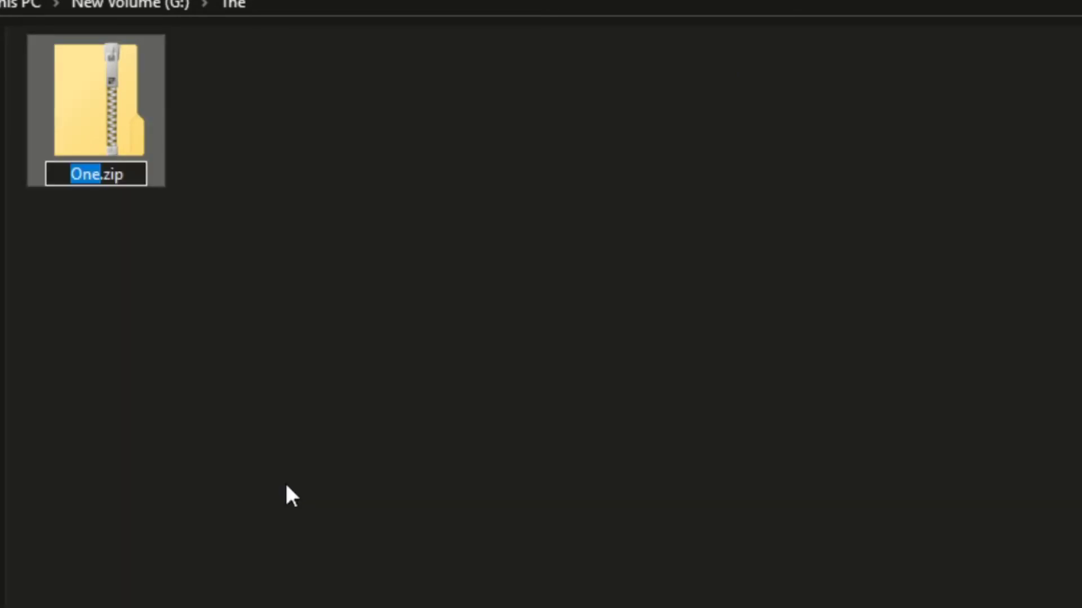
key("Right")
key("Right")
key("Right")
key("Right")
key("Right")
key("BackSpace")
key("BackSpace")
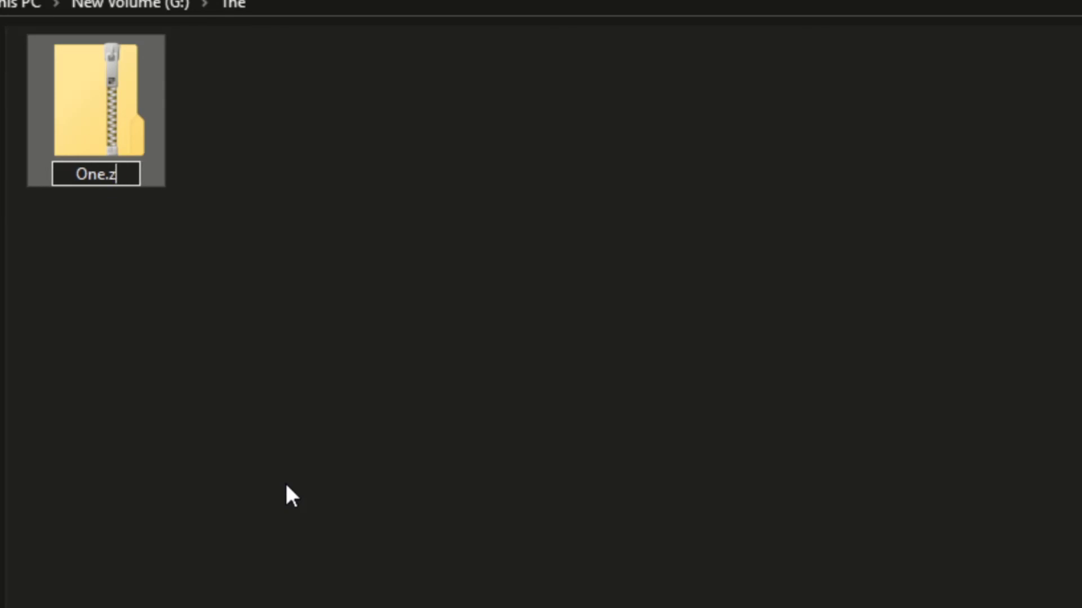
key("BackSpace")
type("xlsx")
key("Return")
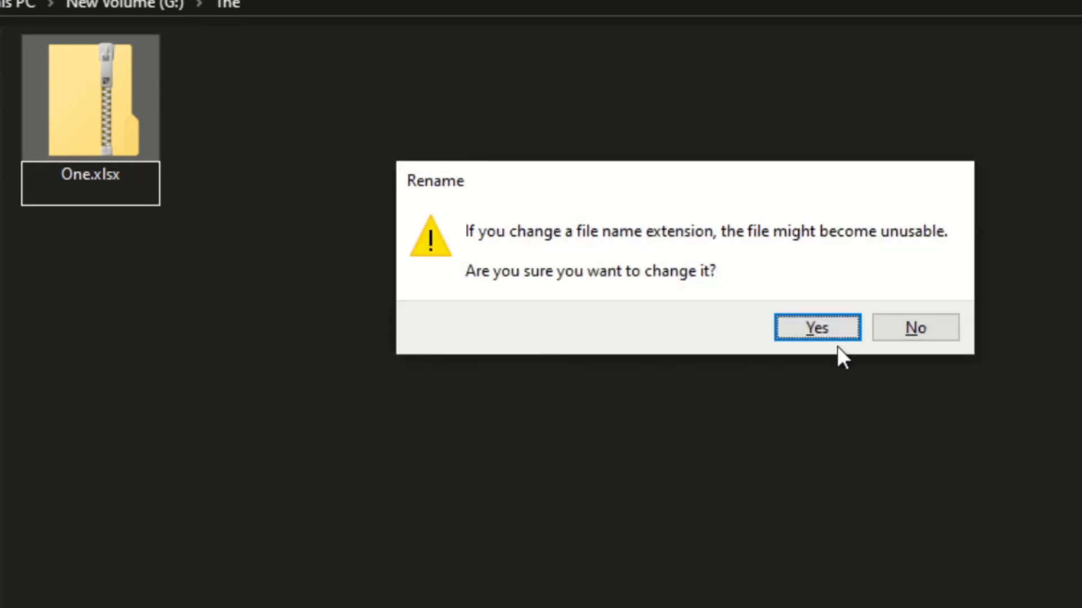
left_click_drag(745, 171, 409, 224)
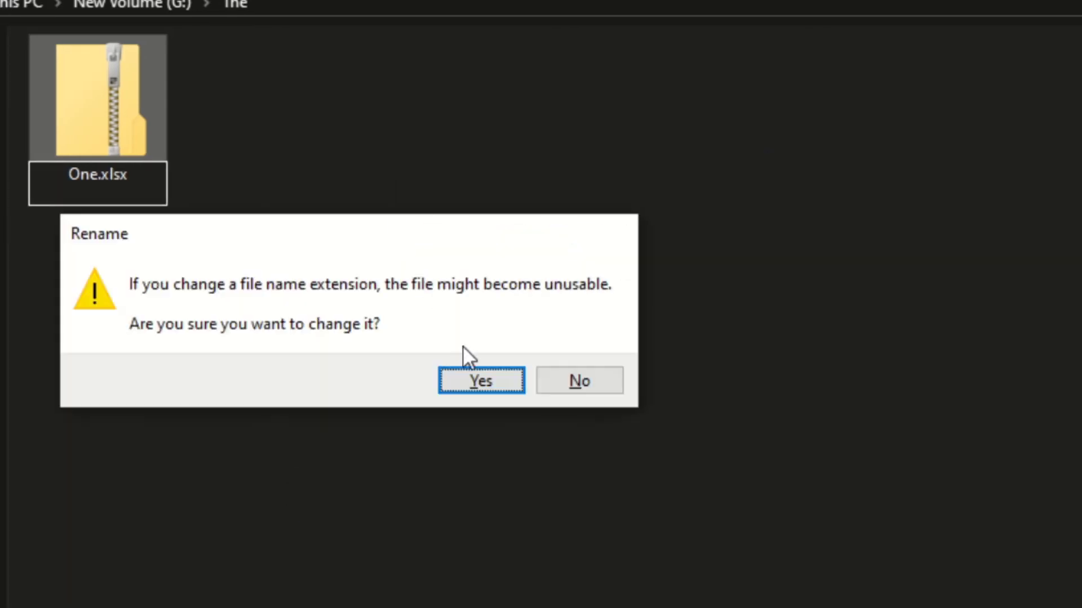
left_click(481, 381)
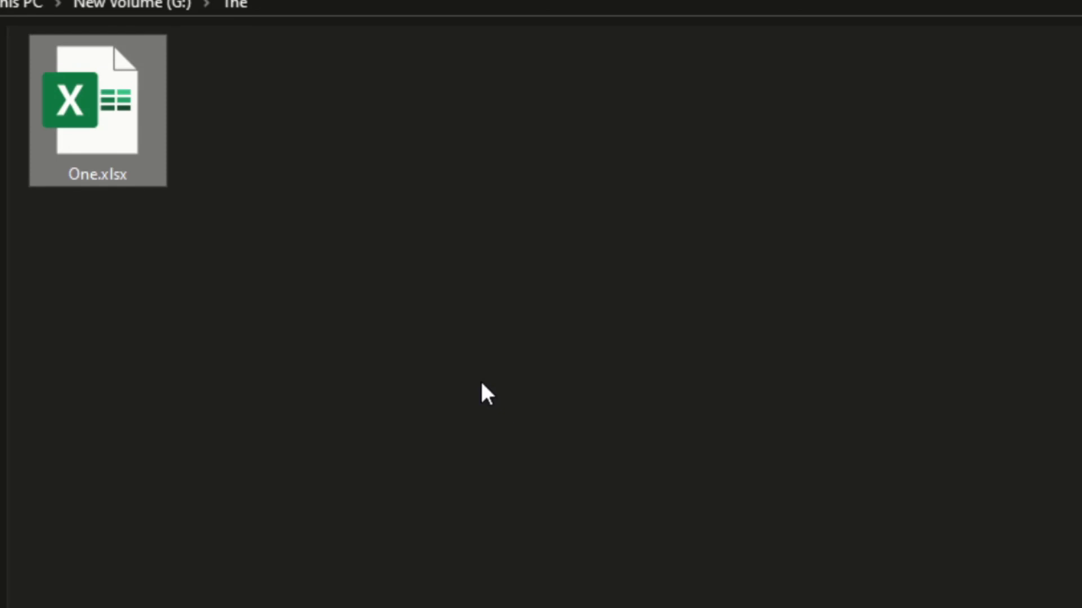
key("Return")
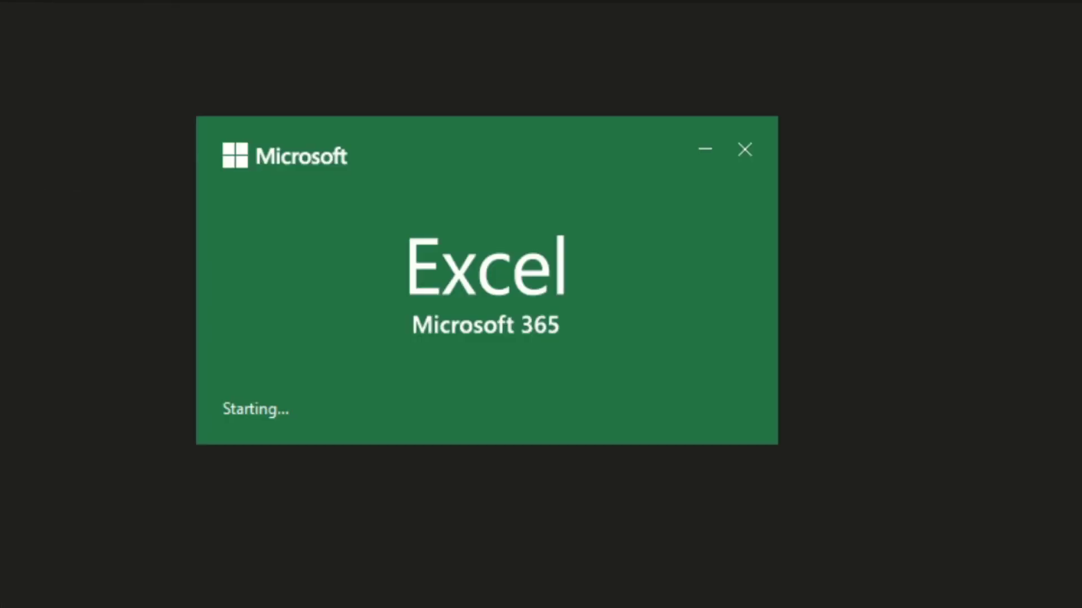